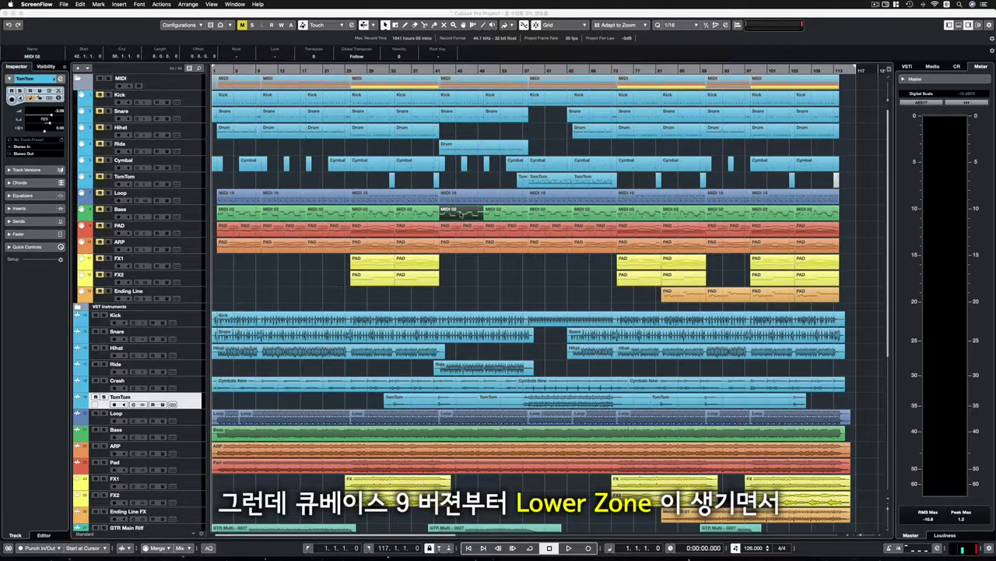
Open the MIDI 02 part at bar 42 of the Bass track in the Lower Zone and look through its editor, MixConsole and other pages.
double_click(462, 214)
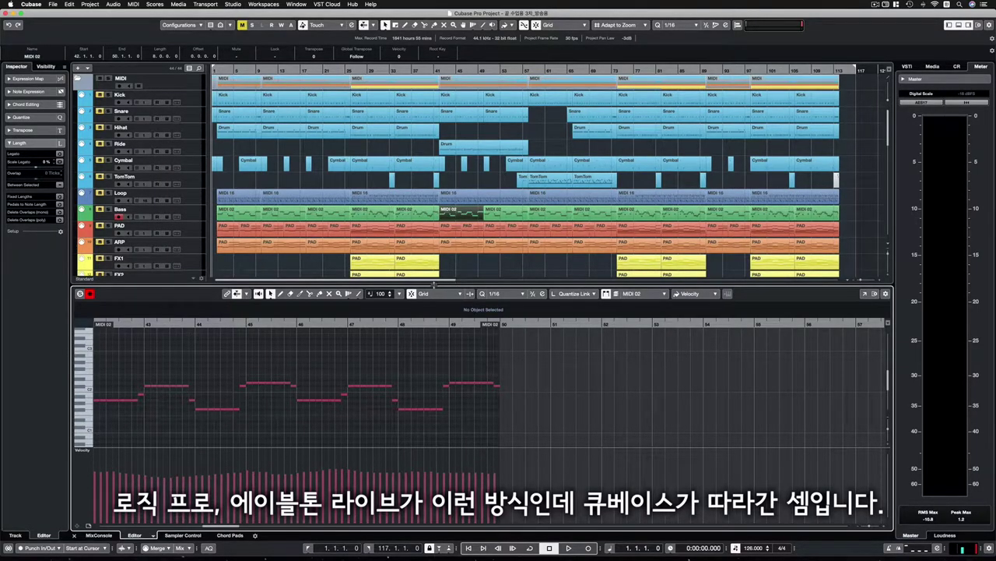
drag(434, 285, 434, 309)
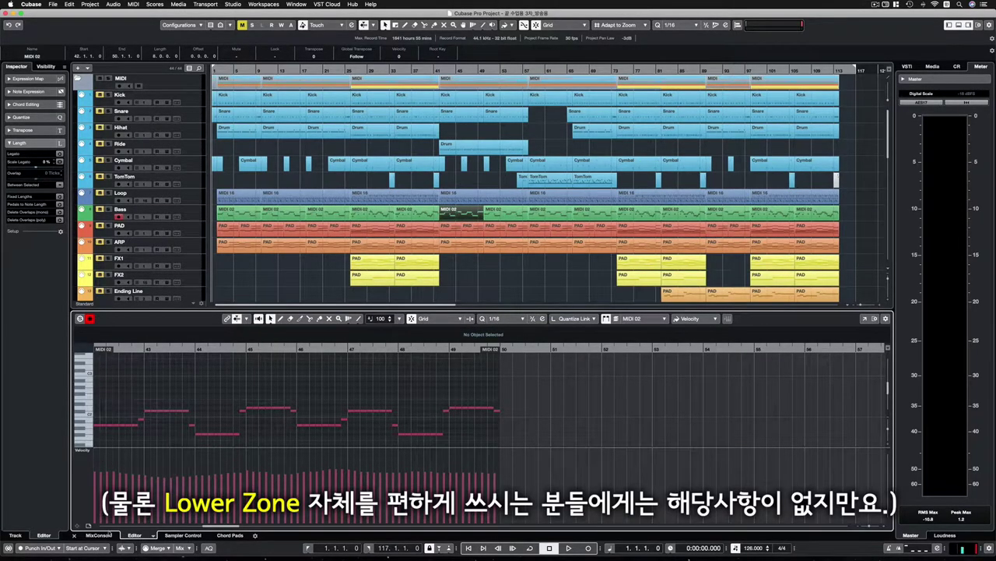
click(99, 535)
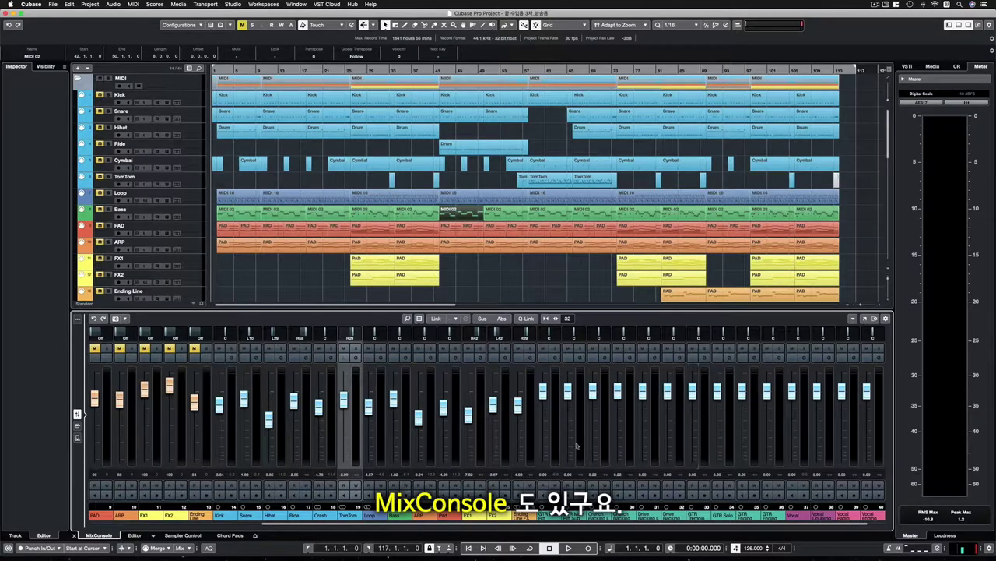
click(187, 536)
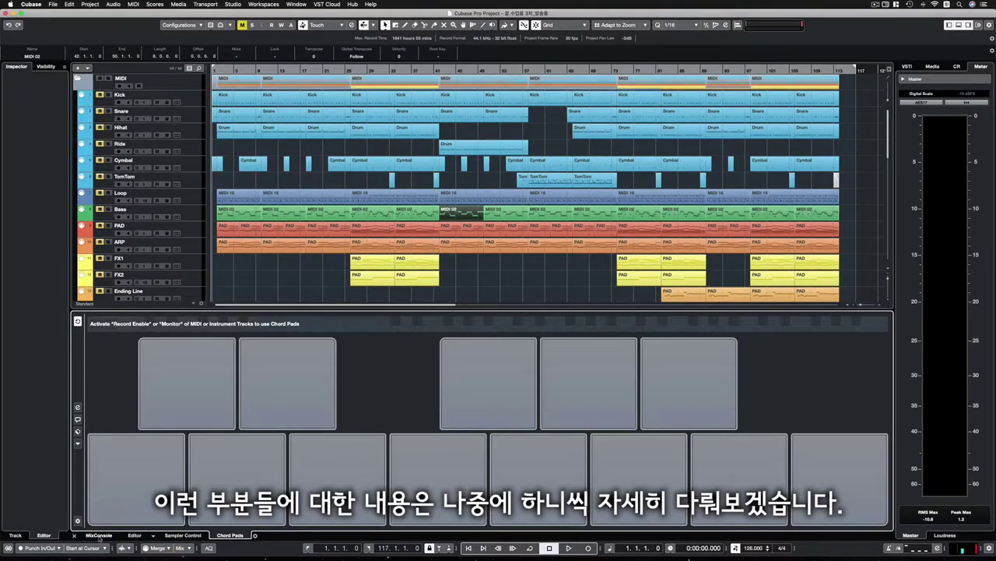
click(135, 536)
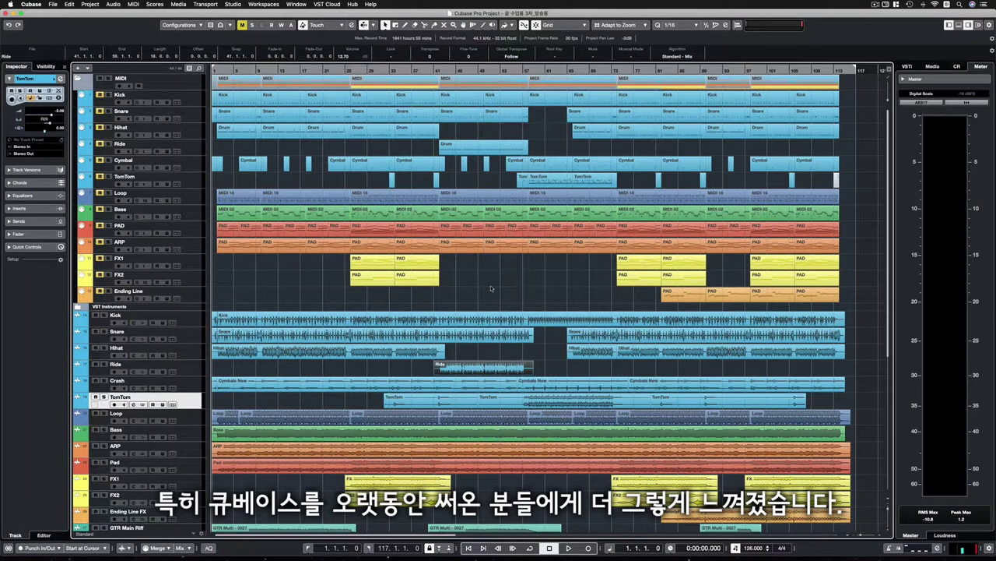
click(491, 288)
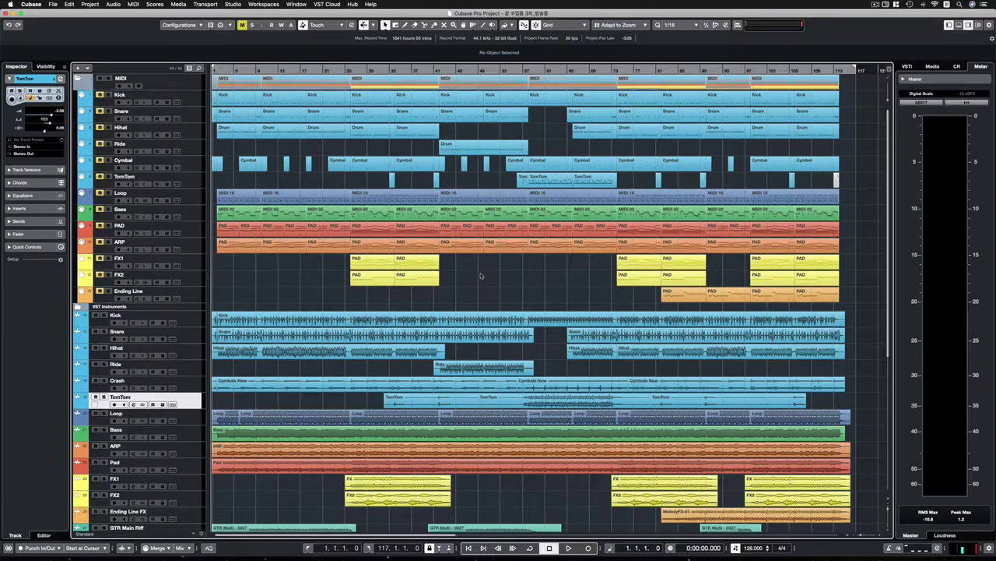
click(31, 5)
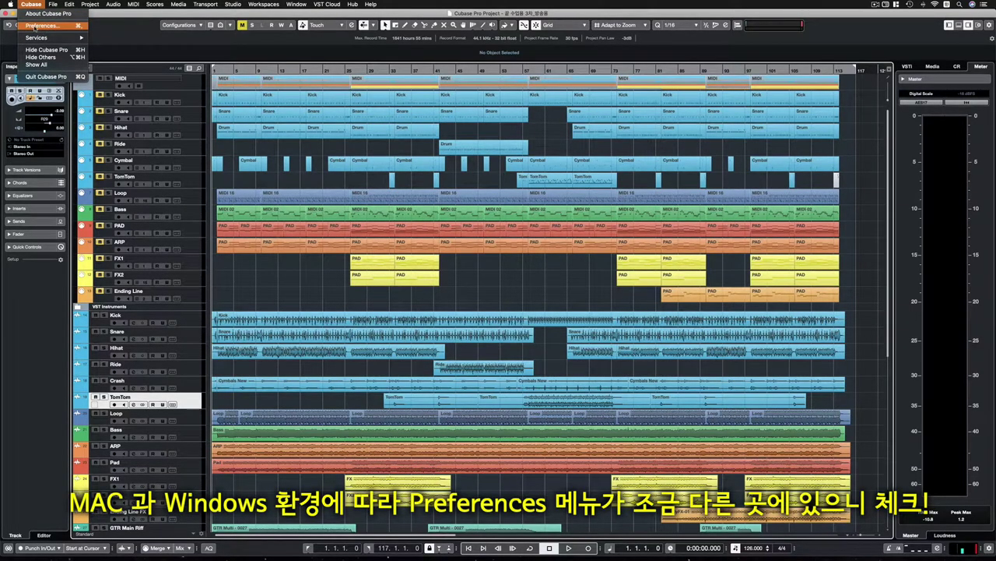
click(31, 5)
click(53, 4)
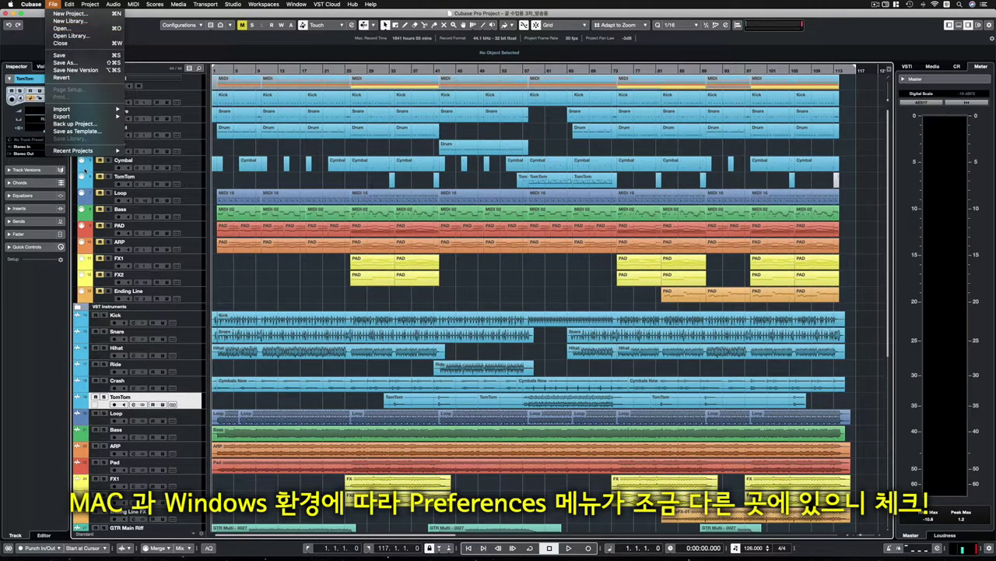
click(170, 50)
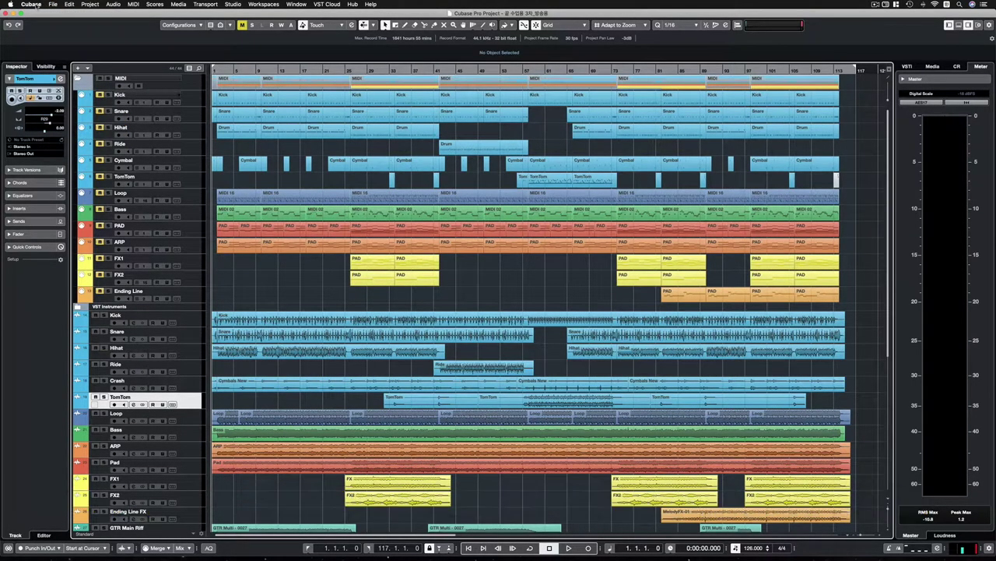
Set the Editors preference to "Double-click opens Editor in a Window" and confirm the preferences.
click(32, 5)
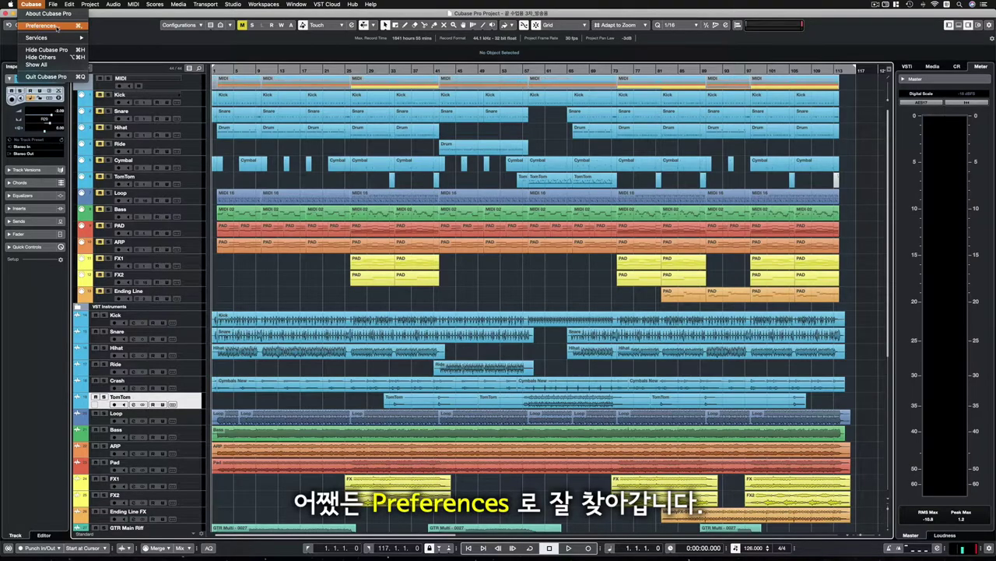
click(57, 28)
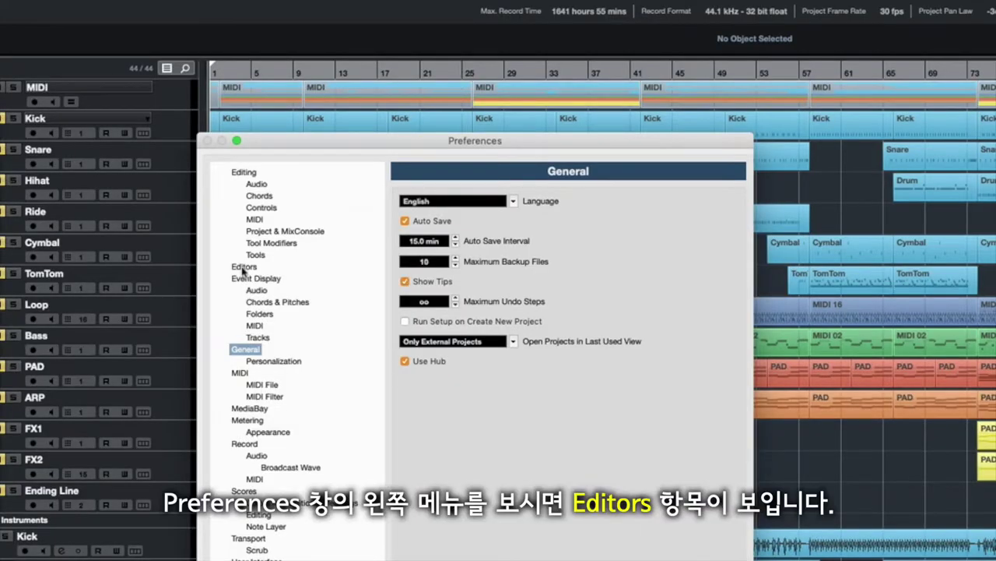
click(230, 173)
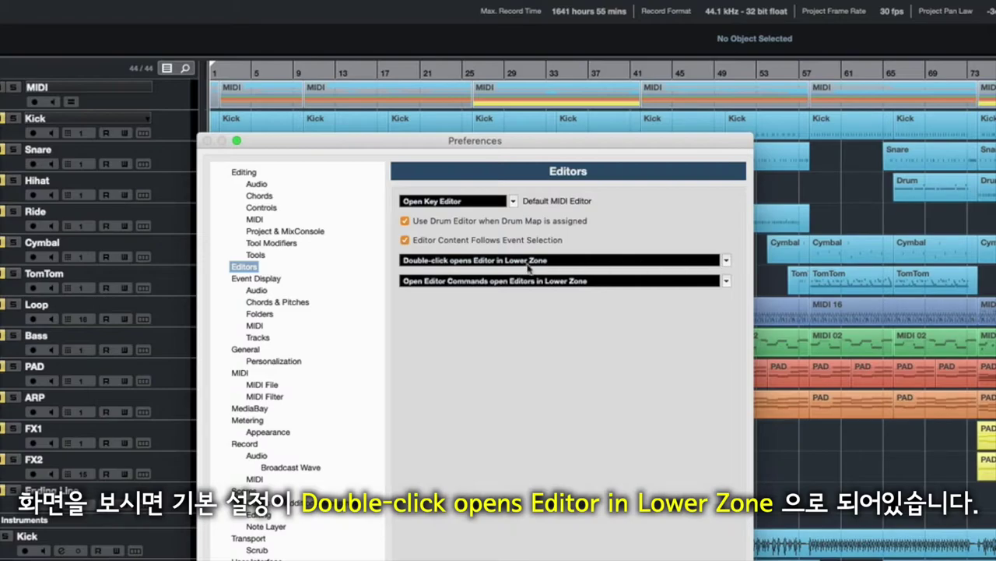
click(729, 262)
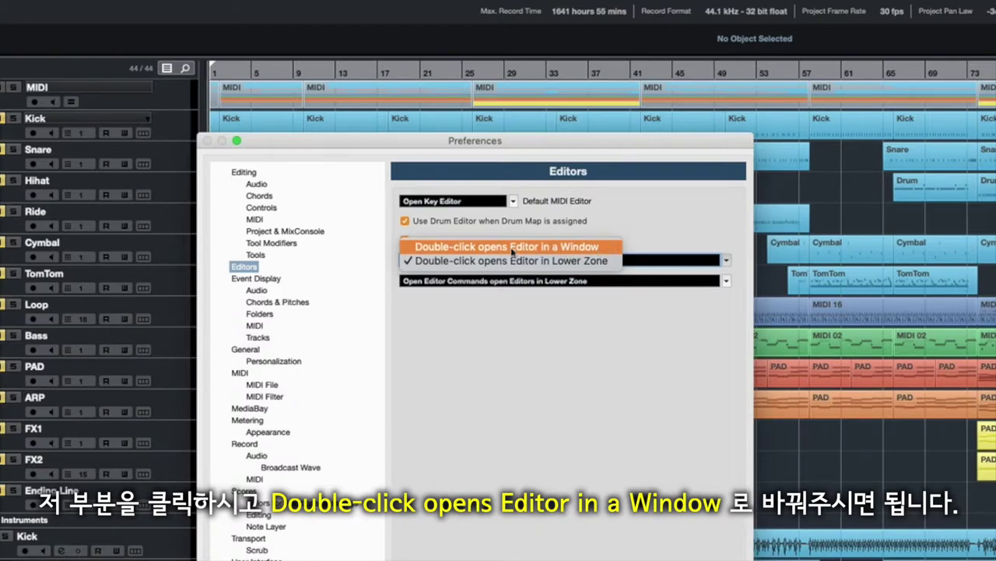
click(562, 248)
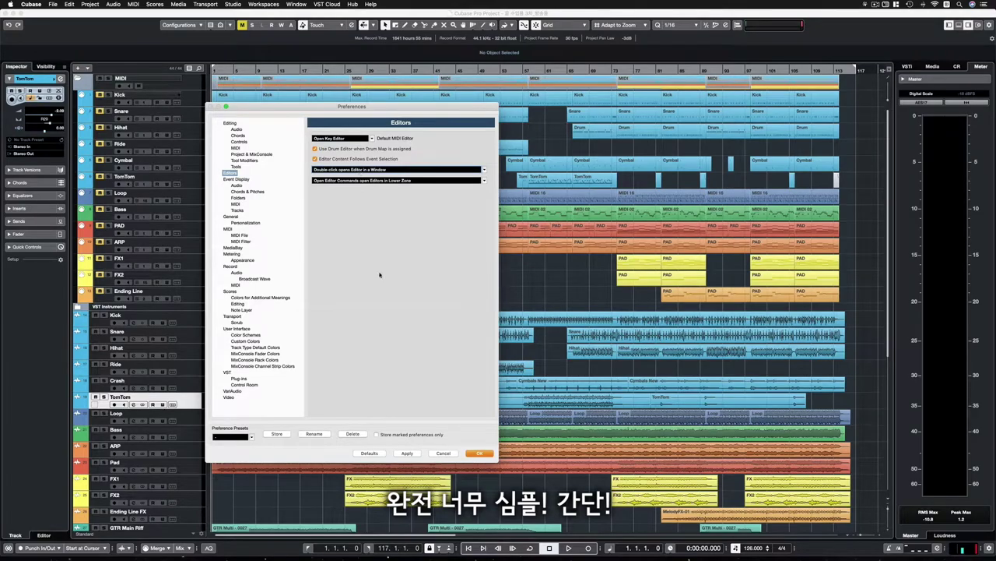
click(479, 452)
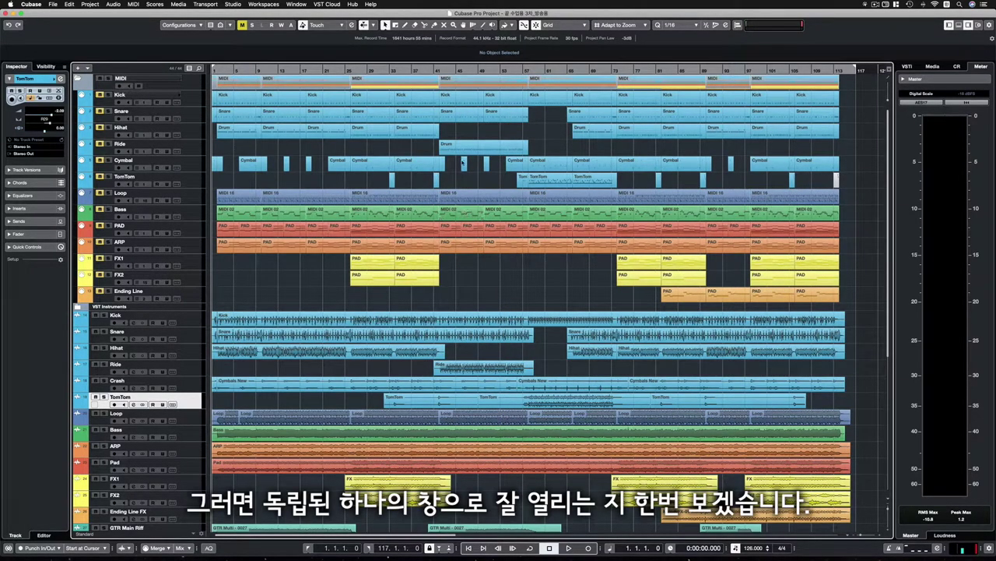
Open the Ride track's Drum part in a separate editor window, reposition the window and close it.
click(470, 151)
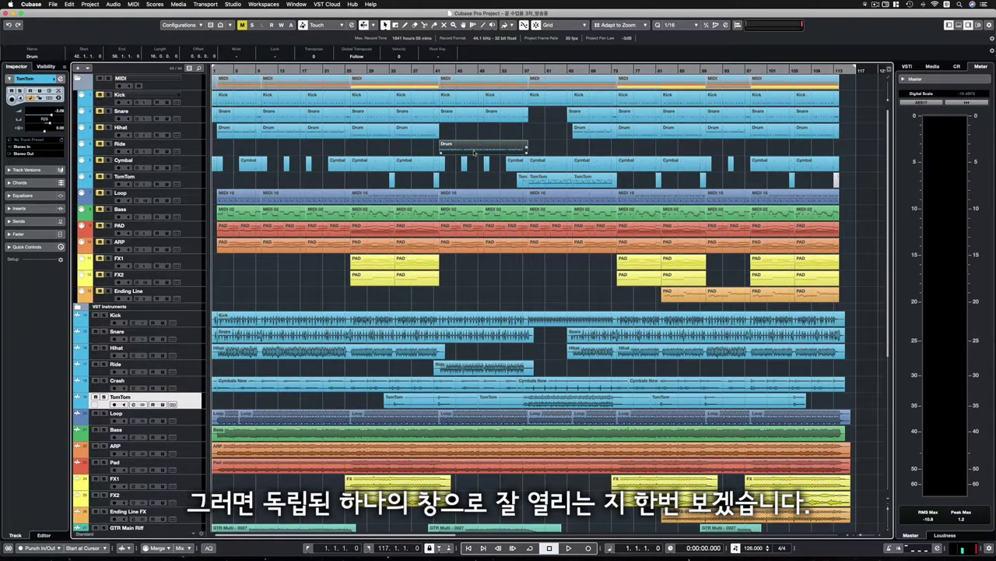
double_click(469, 153)
mouse_move(413, 91)
mouse_down()
mouse_move(378, 73)
mouse_move(488, 77)
mouse_move(425, 87)
mouse_up()
click(99, 85)
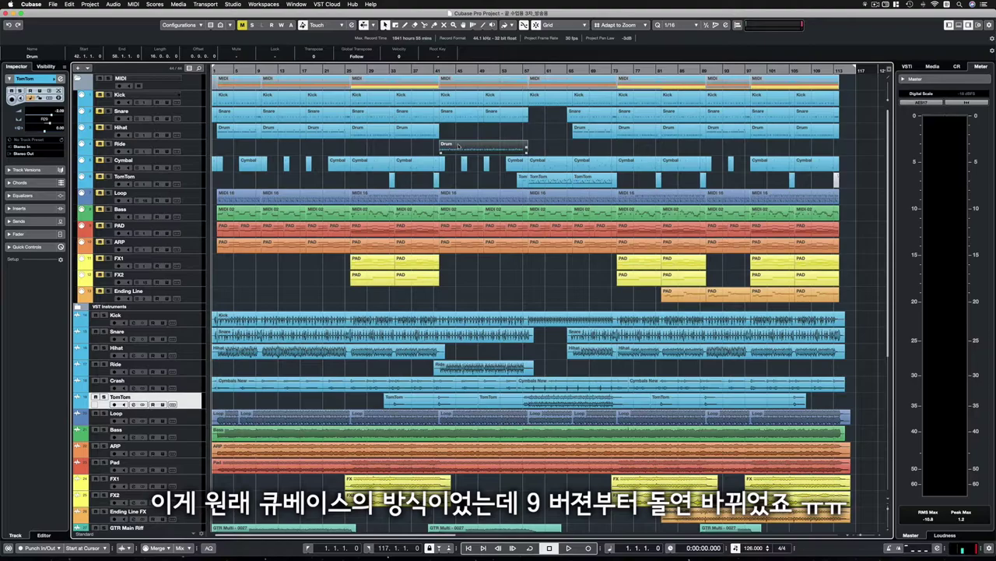
Review the Editors preferences, including the option for where Open Editor Commands open editors, and close the preferences.
click(31, 4)
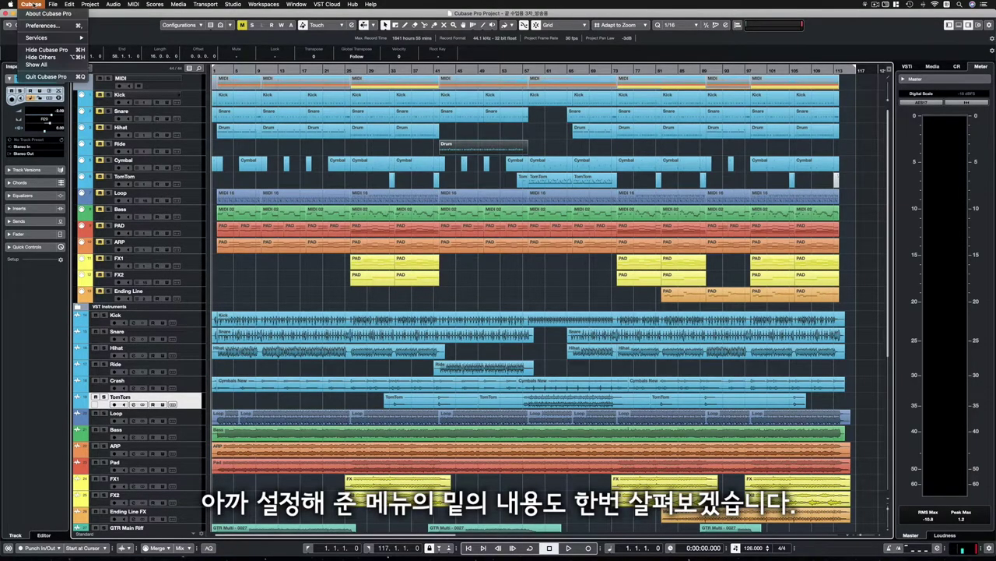
click(33, 25)
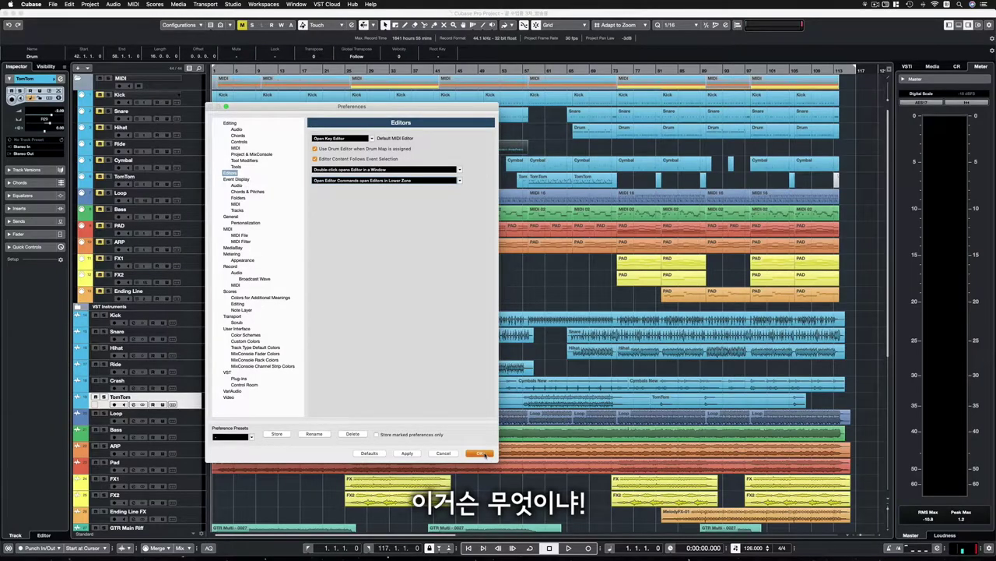
click(483, 454)
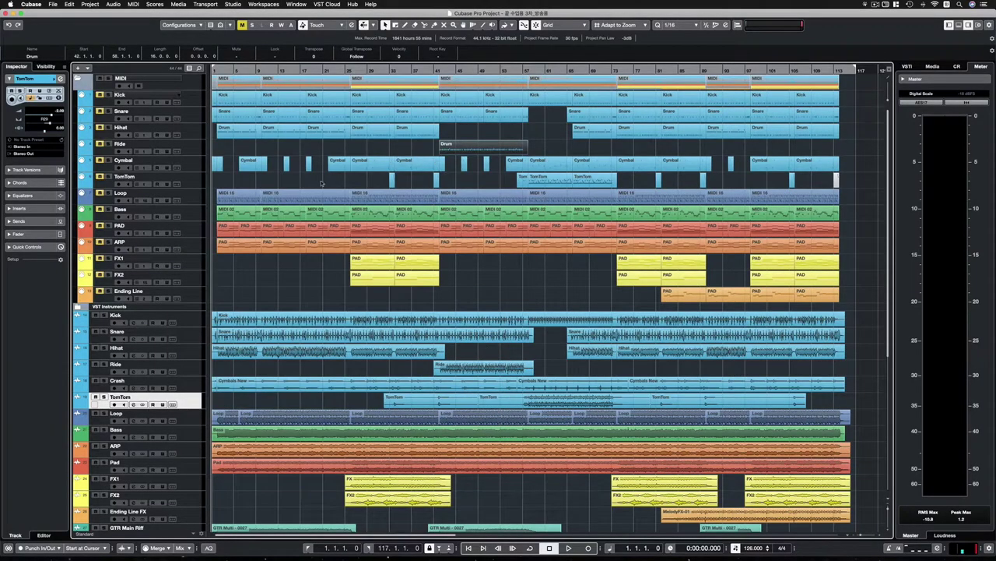
Open the Ride track's Drum part with the Open Key Editor command and check the other MIDI editor commands.
click(133, 5)
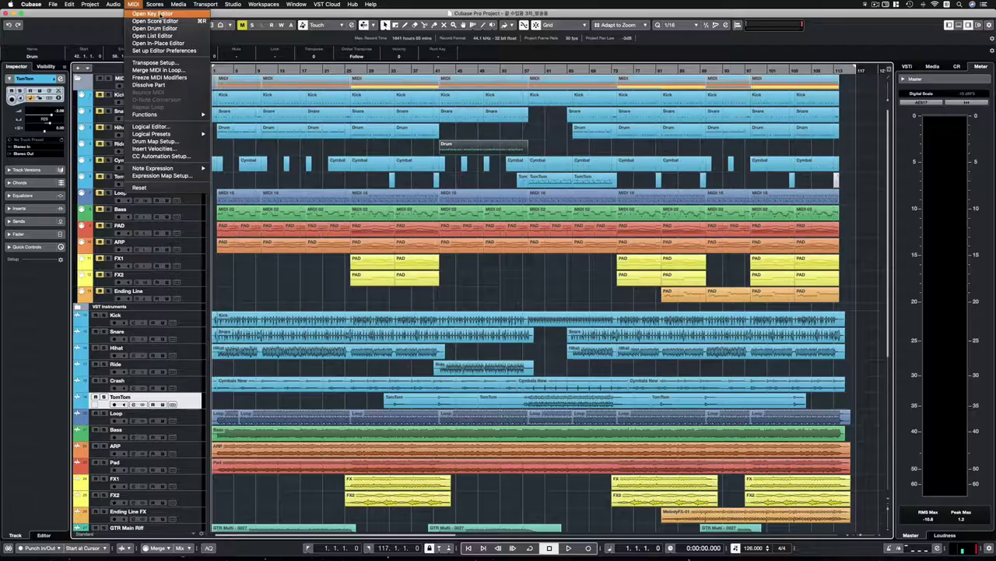
click(158, 13)
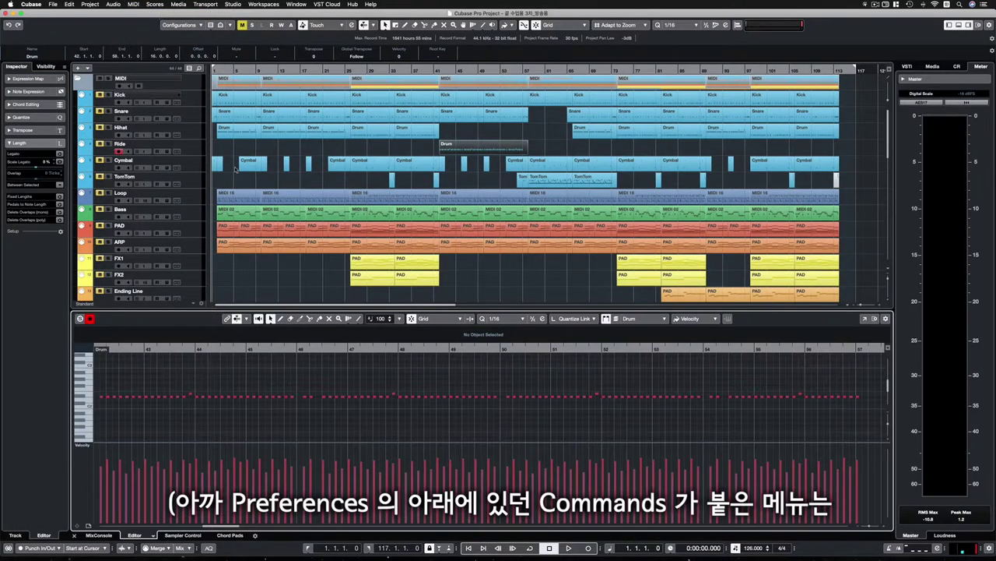
click(133, 5)
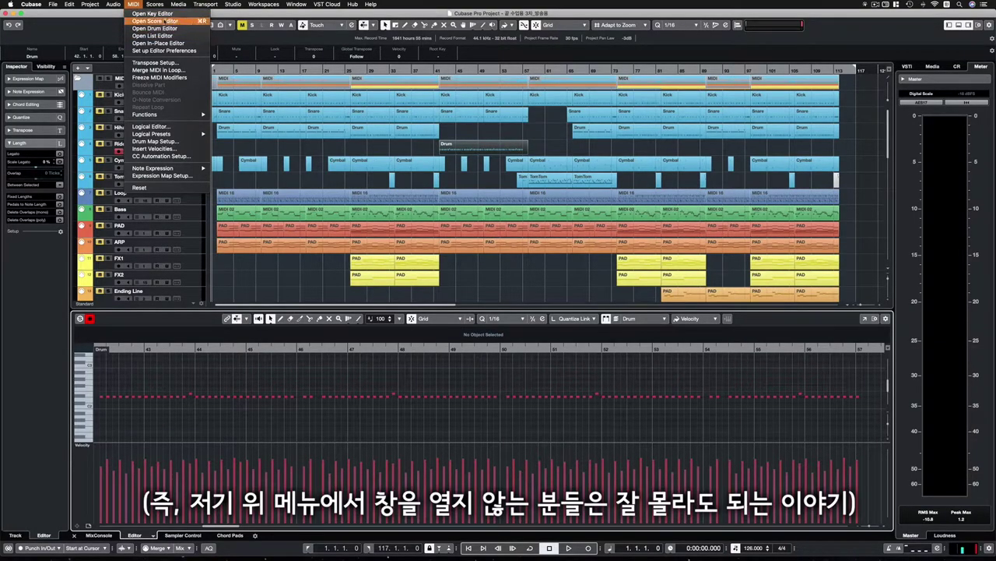
click(473, 187)
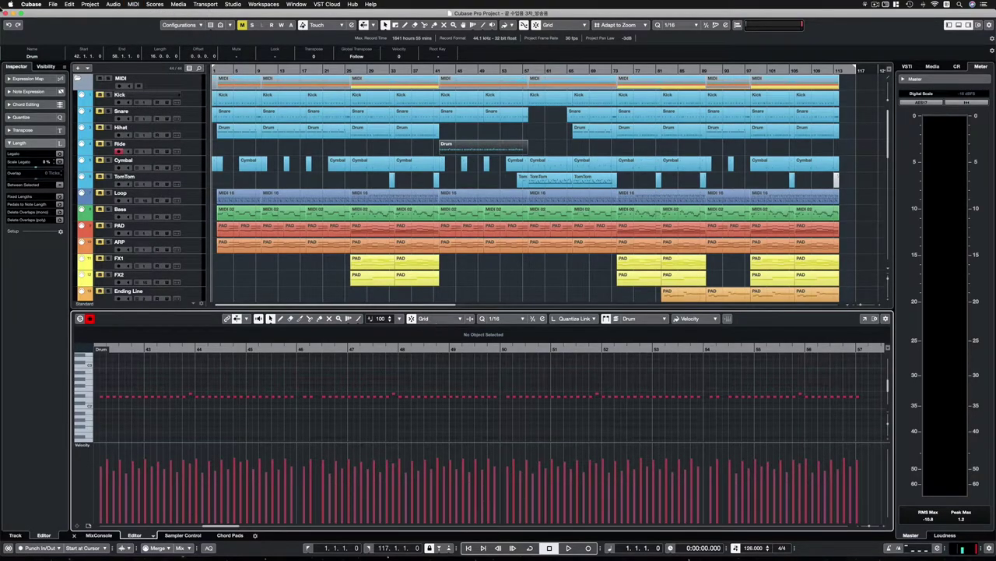
Set the Editors preference for editor commands to "Open Editor Commands Open Editors in a Window".
click(31, 4)
click(41, 27)
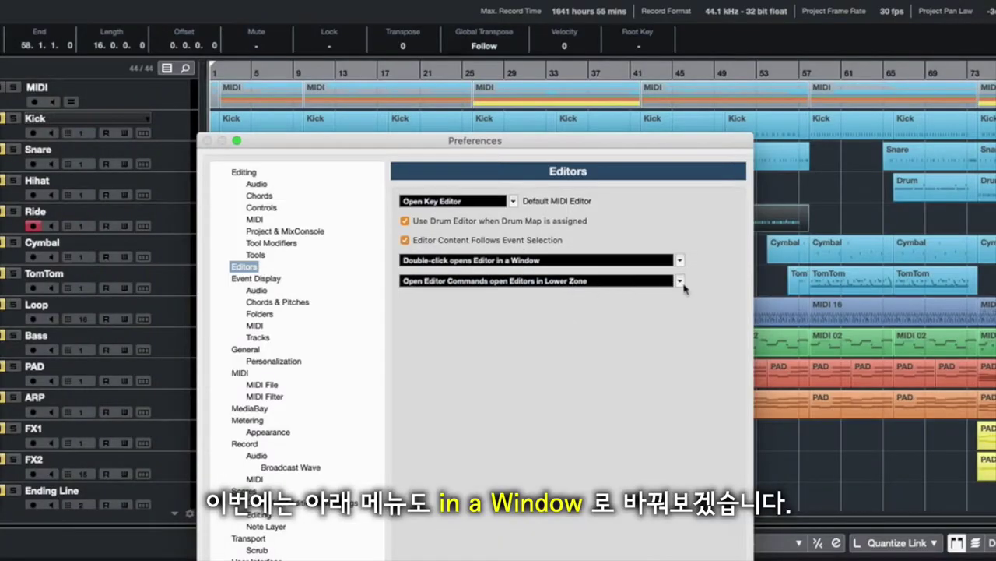
click(679, 283)
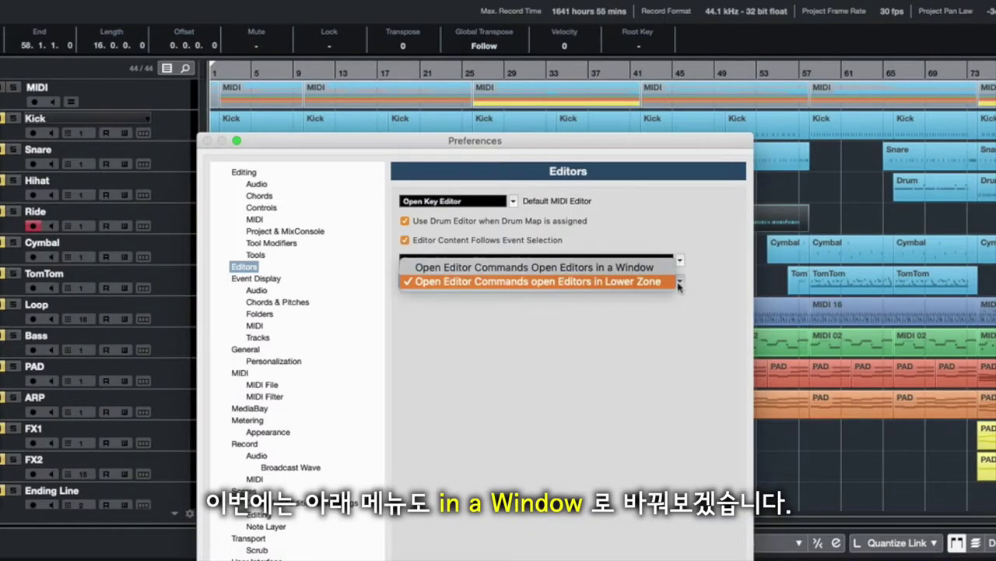
click(611, 269)
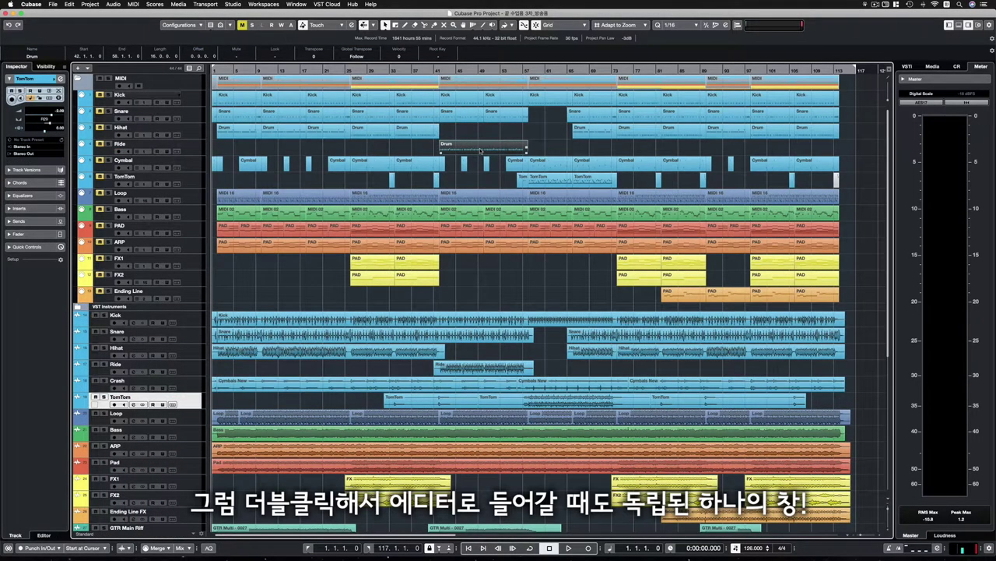
Open the Ride track's Drum part directly in its own editor window, close it, and reopen it with the Open Key Editor command.
double_click(532, 283)
click(100, 85)
click(133, 5)
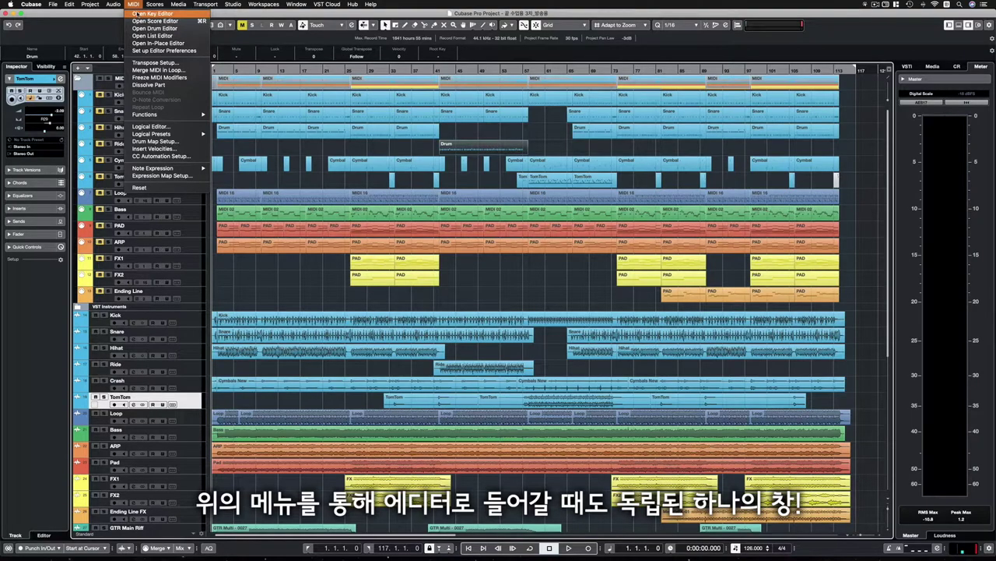
click(134, 13)
drag(404, 87, 397, 70)
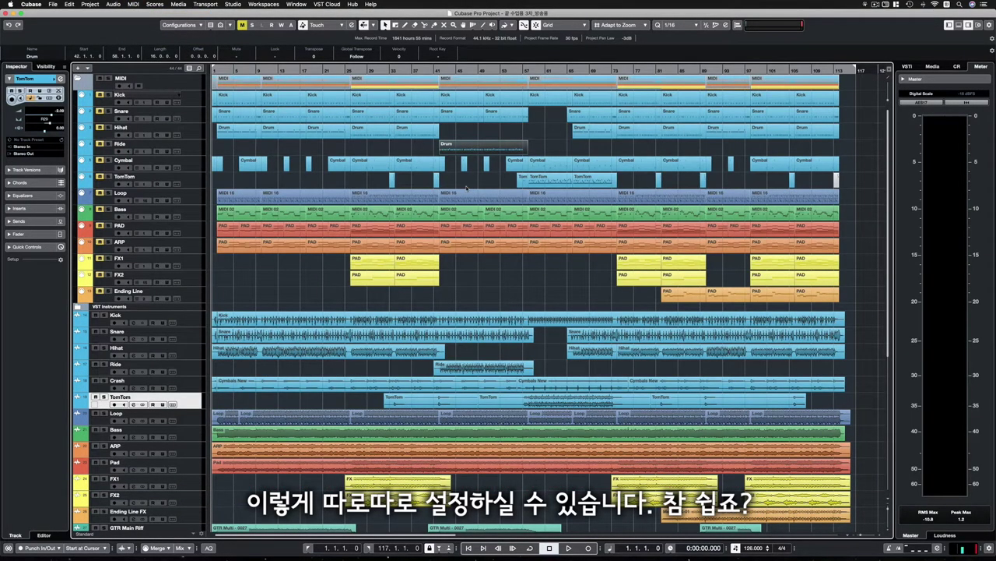
Set the Editors preference to "Double-click opens Editor in Lower Zone" and confirm the preferences.
click(32, 4)
click(39, 26)
click(388, 172)
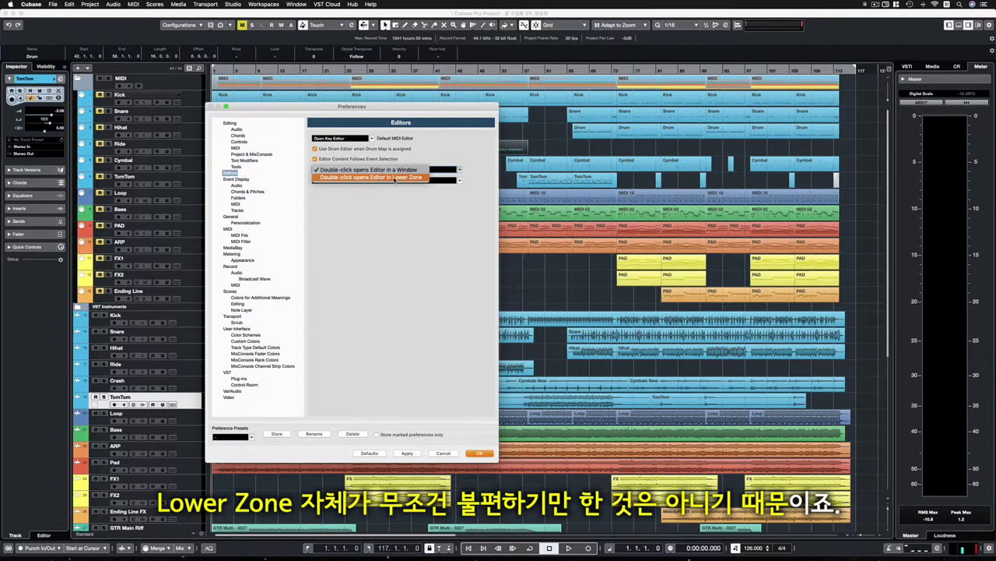
click(395, 179)
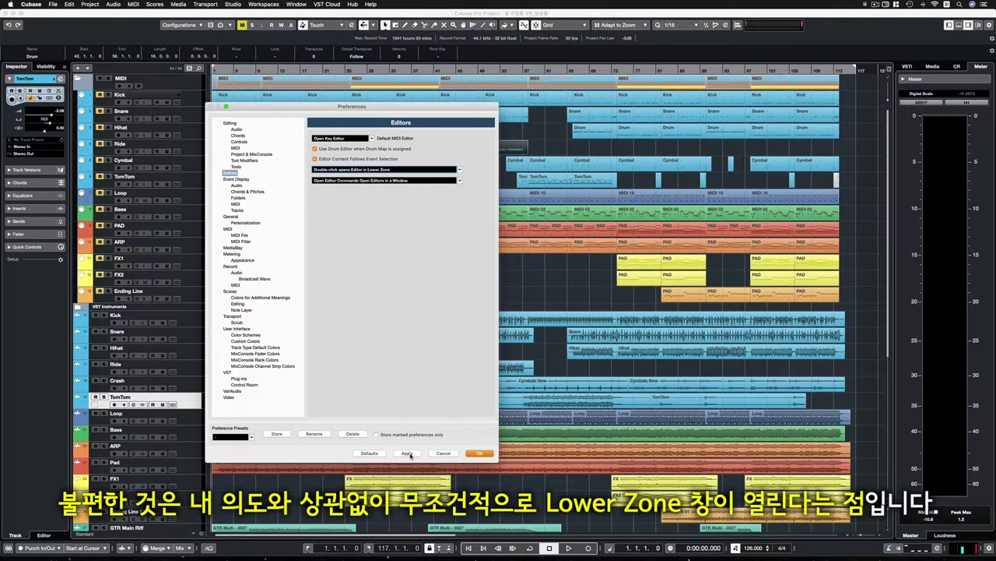
click(479, 453)
Open the Ride track's Drum part directly in the Lower Zone editor and close it again.
click(472, 149)
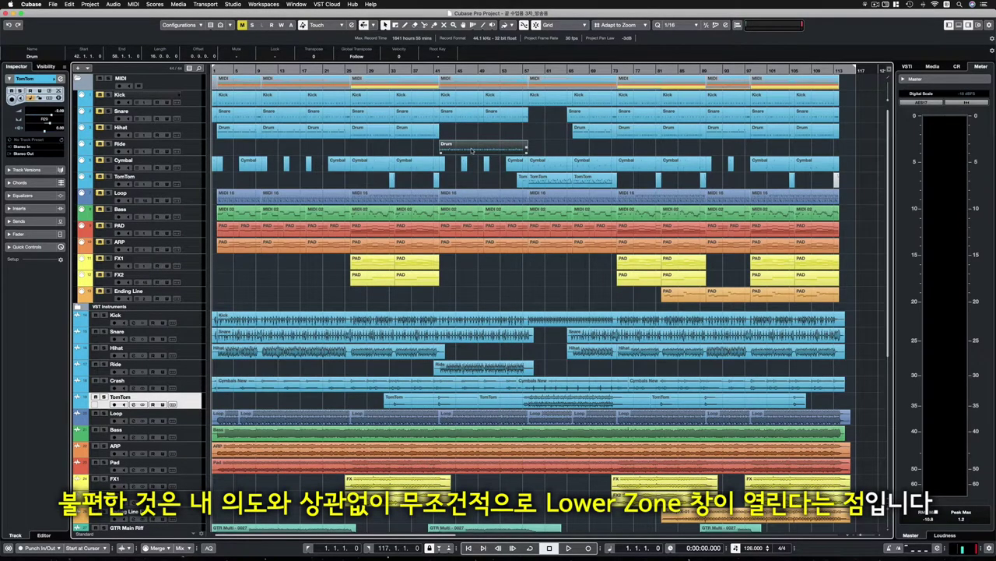
double_click(472, 149)
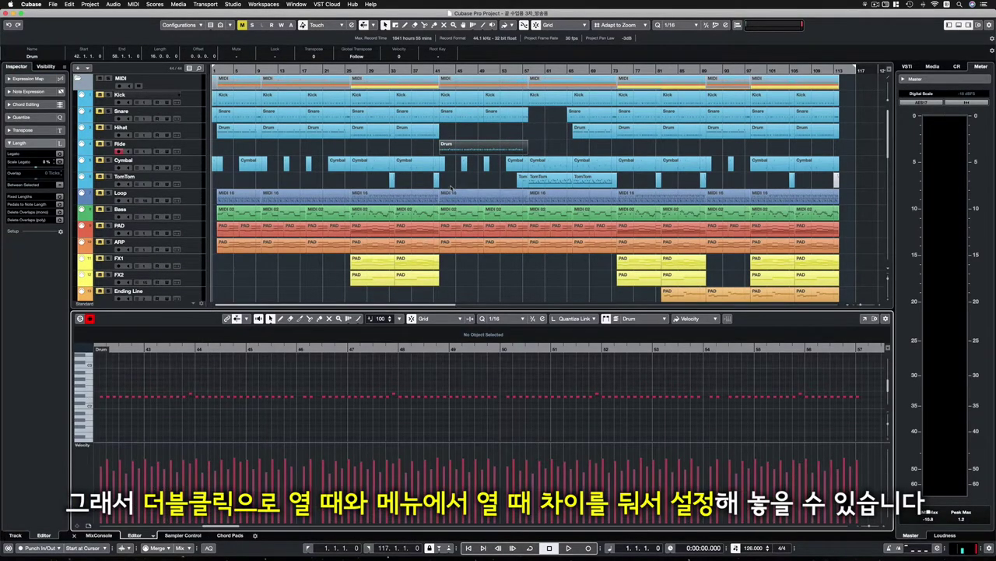
key(Return)
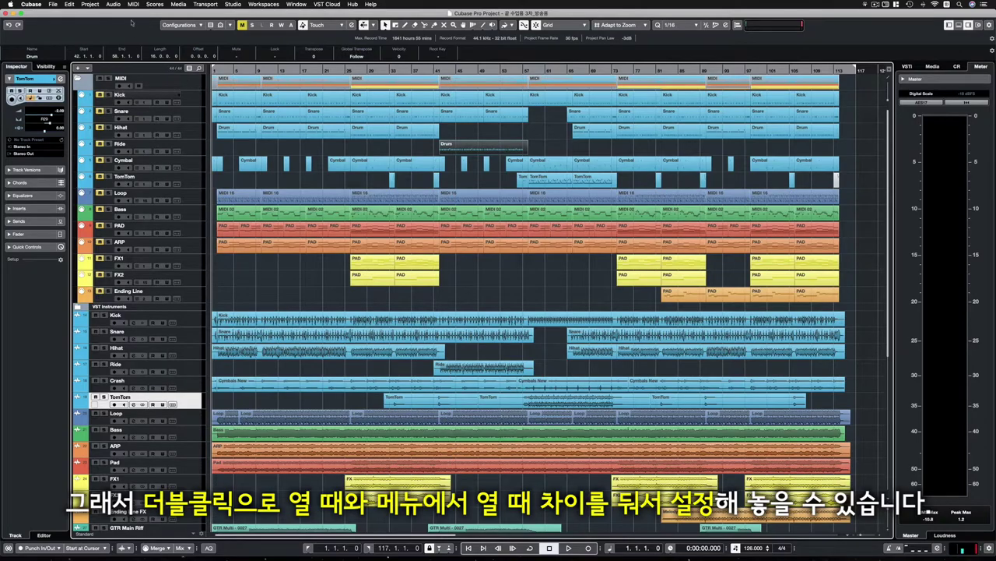
Open the Drum part in a separate window with the Open Key Editor command, close that window, and deselect the part.
click(134, 4)
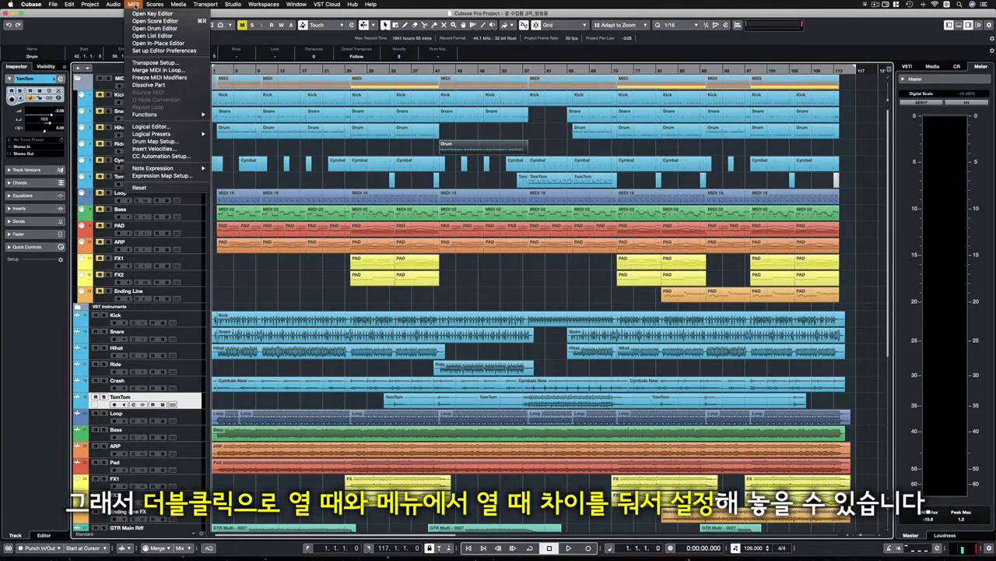
click(160, 13)
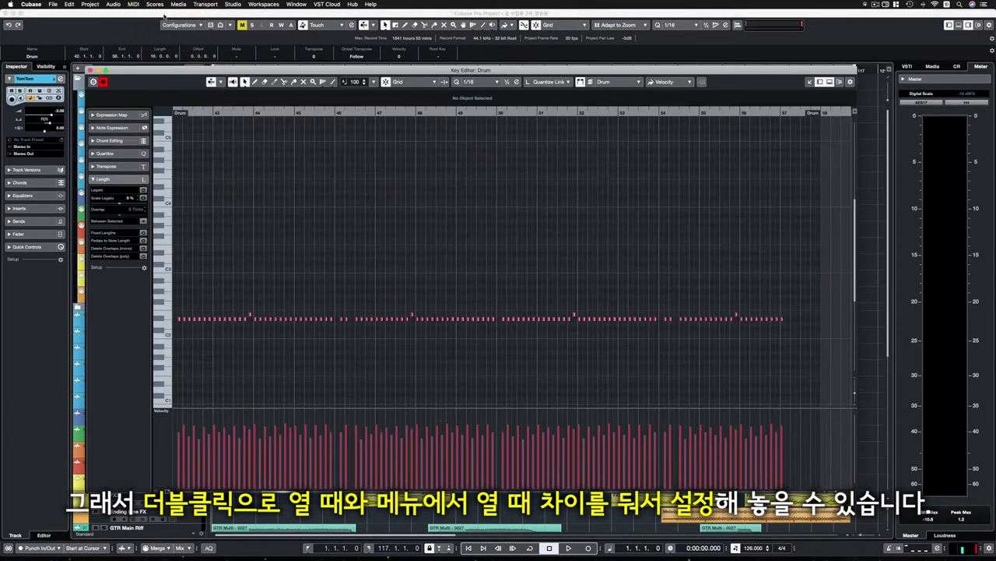
click(90, 70)
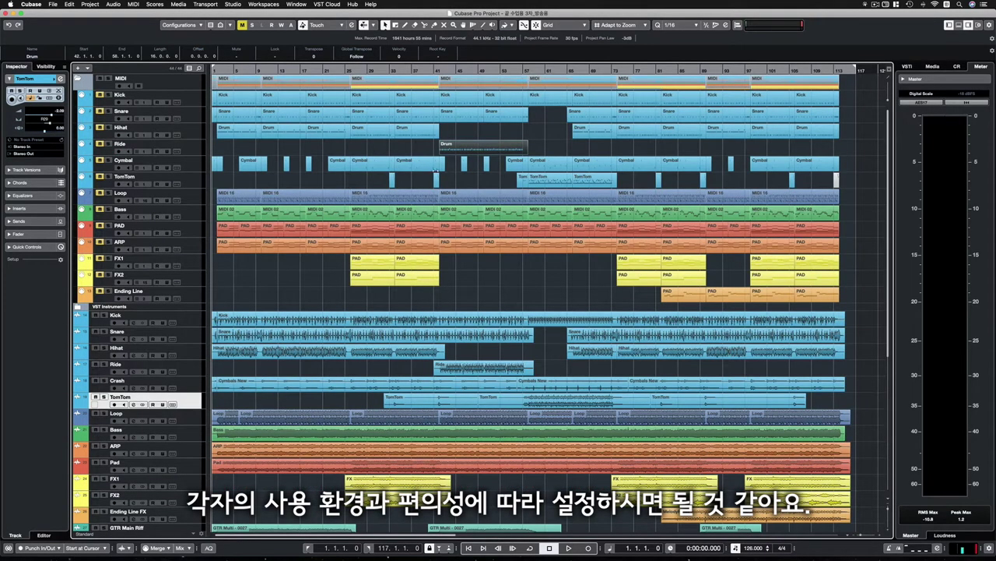
click(480, 180)
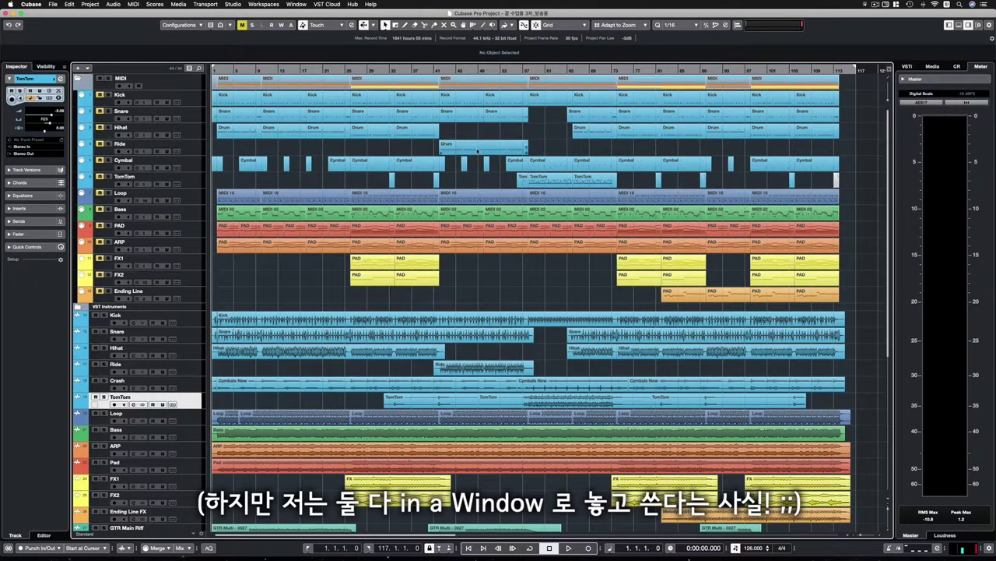
Open the program preferences, and clear the event selection in the project after leaving them.
click(30, 3)
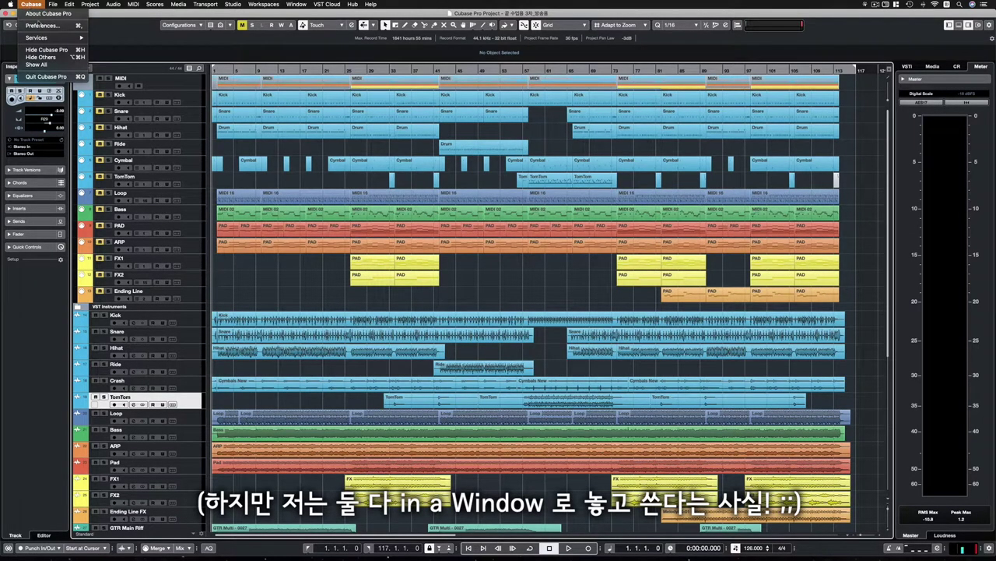
click(39, 23)
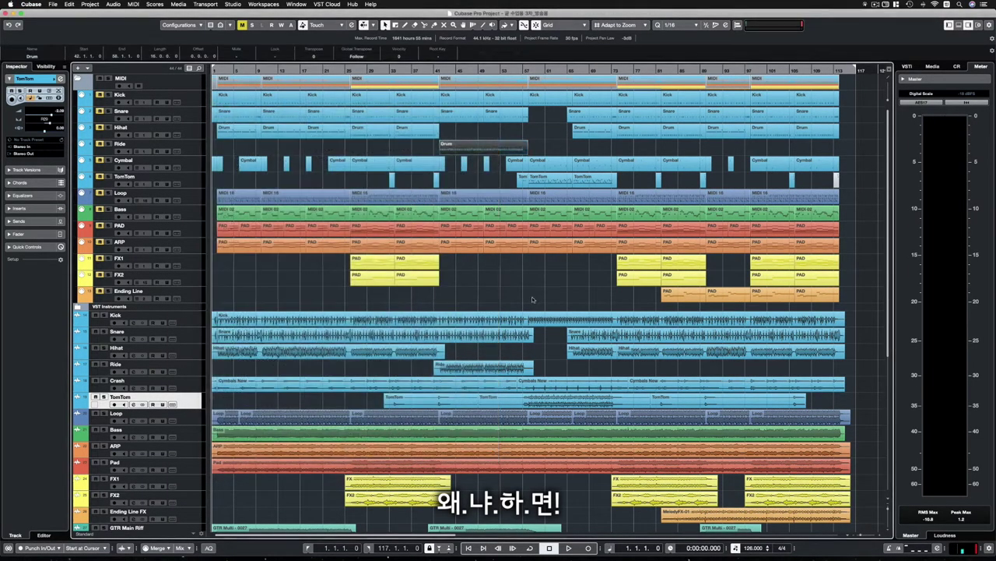
click(534, 299)
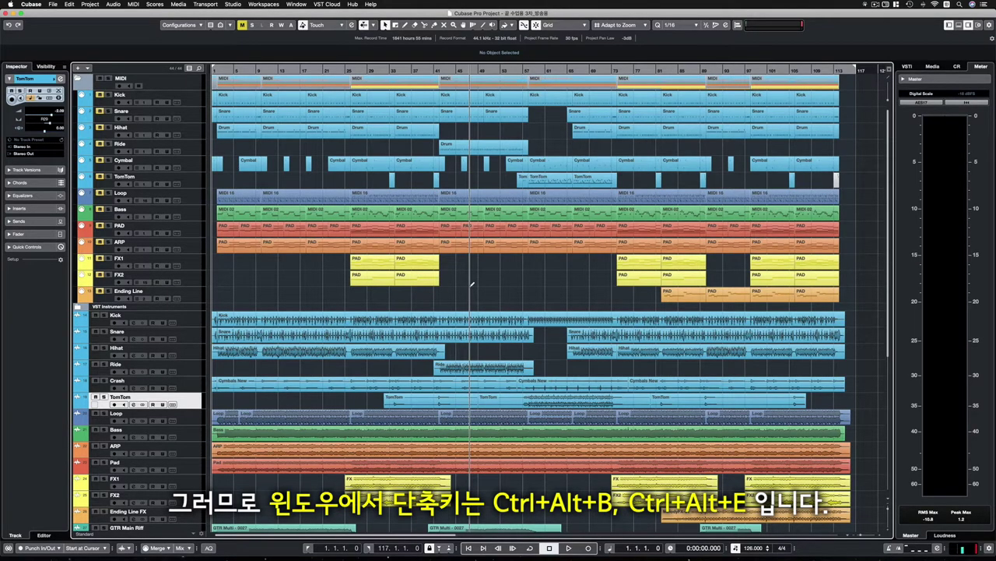
Show and hide the Lower Zone repeatedly with no event selected.
key(super+alt+e)
key(super+alt+e)
key(super+alt+e)
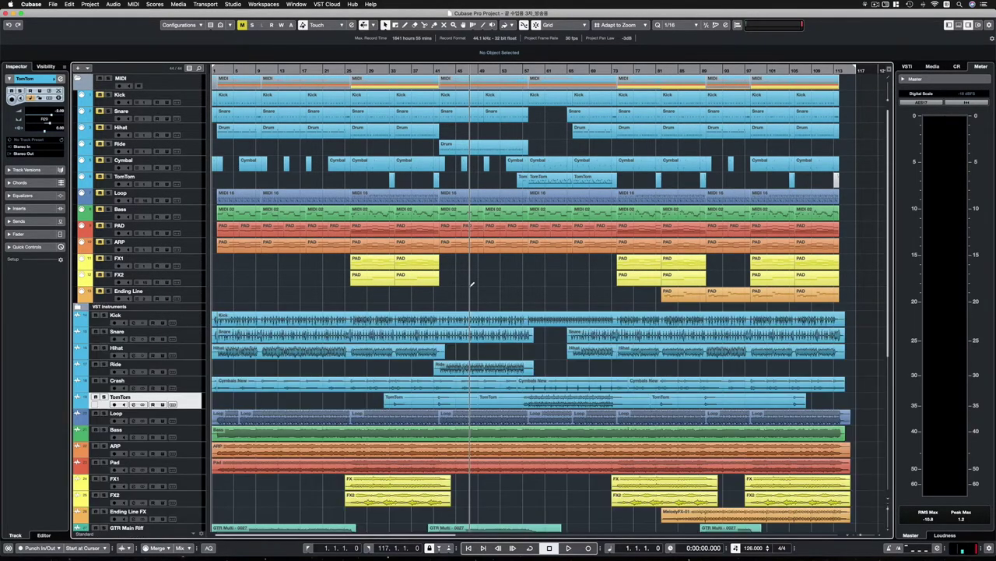
Select the Ride track's Drum part, toggle the Lower Zone, and repeatedly open and close the part's editor.
click(473, 152)
key(super+alt+e)
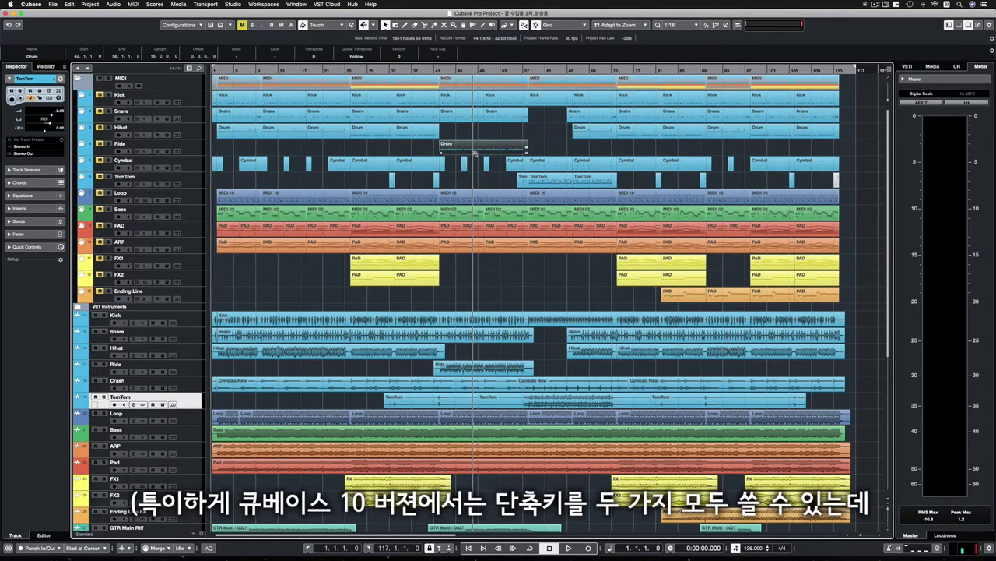
key(Return)
key(Return)
key(Return)
key(Return)
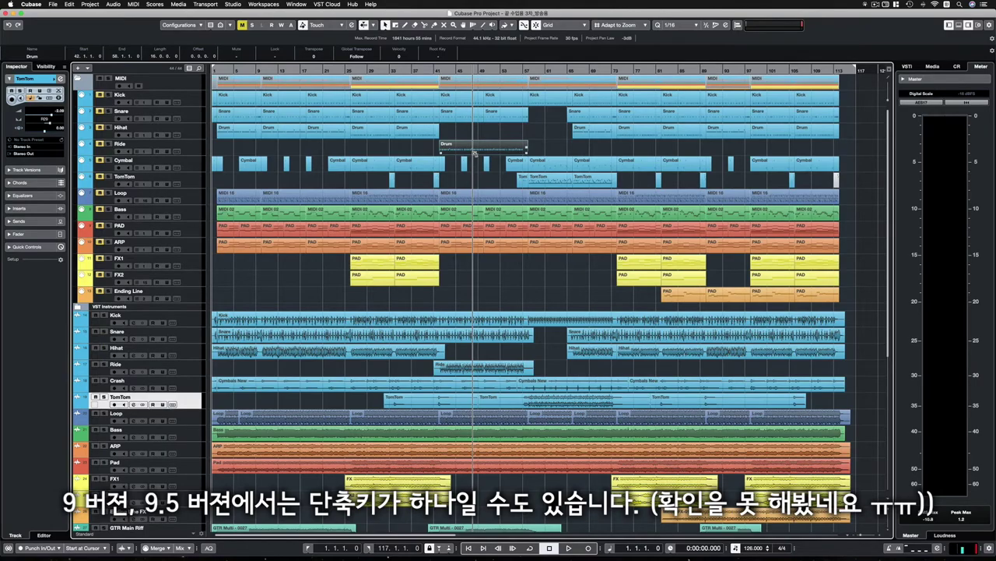
key(Return)
key(Return)
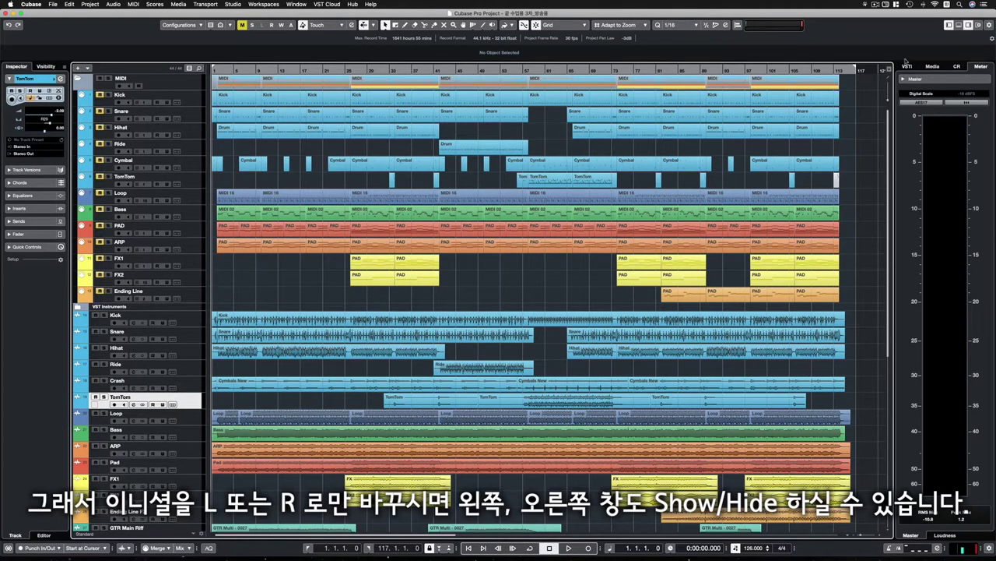
View the Right Zone's VSTi and Media pages and return to the Meter page.
click(907, 67)
click(938, 67)
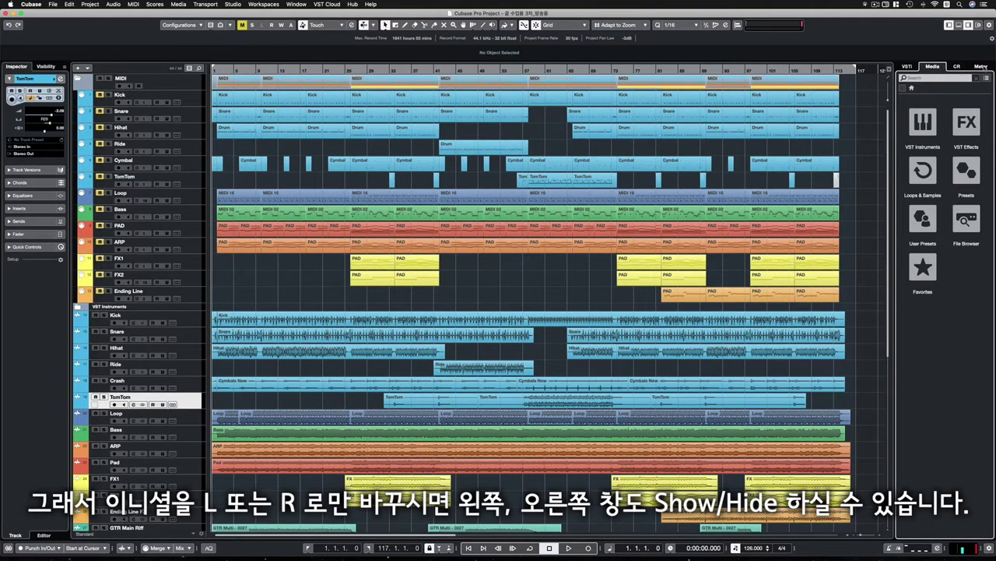
click(982, 67)
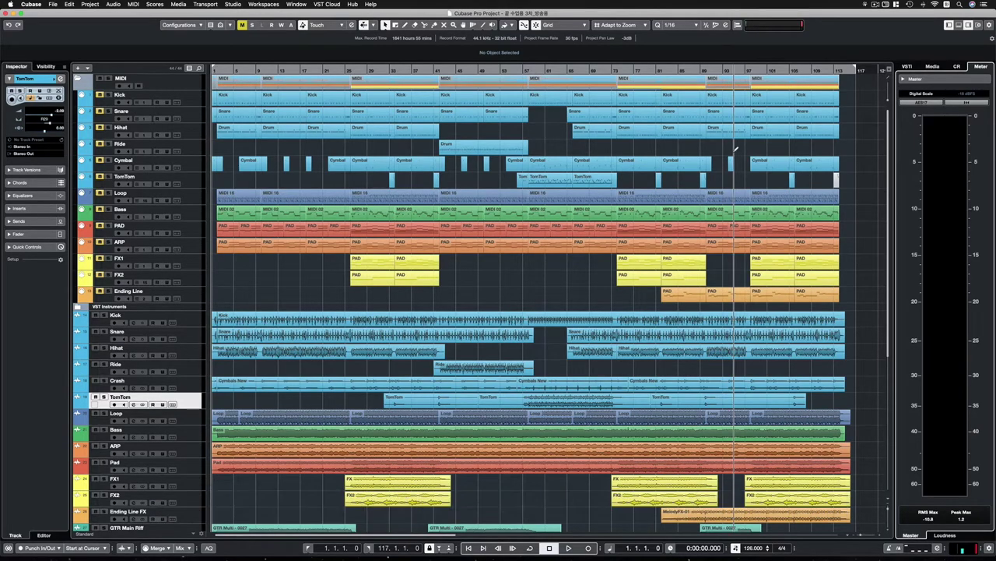
Hide and show the Left Zone, then do the same with the Right Zone.
key(super+alt+l)
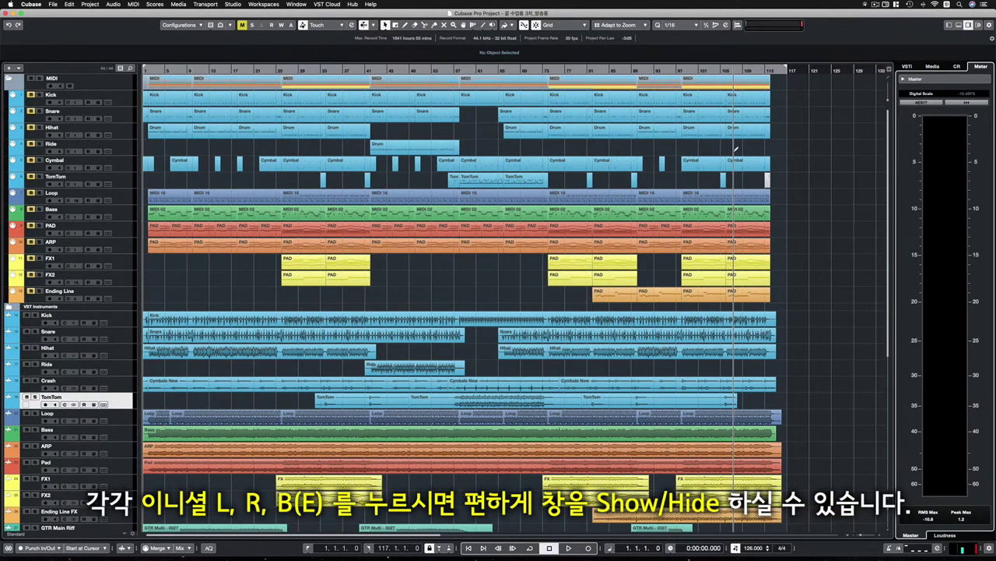
key(super+alt+l)
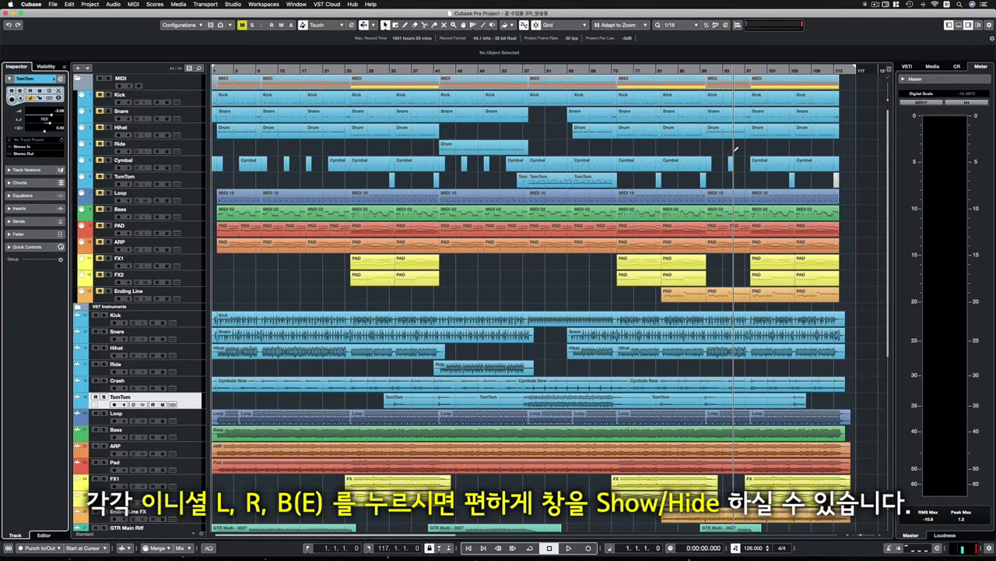
key(super+alt+r)
key(super+alt+r)
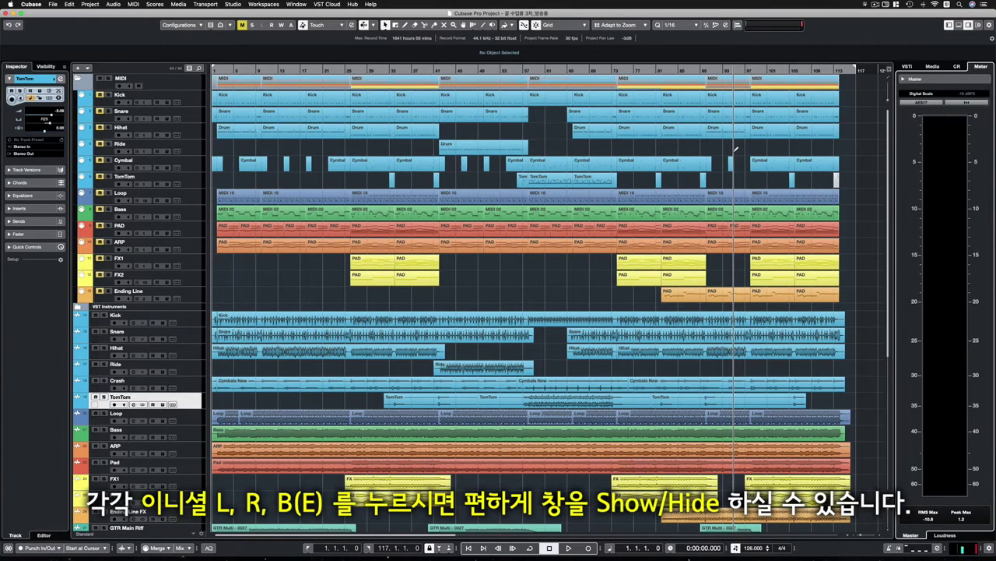
Show and hide the Lower Zone several times, leaving it hidden.
key(super+alt+e)
key(super+alt+e)
key(super+alt+e)
key(super+alt+e)
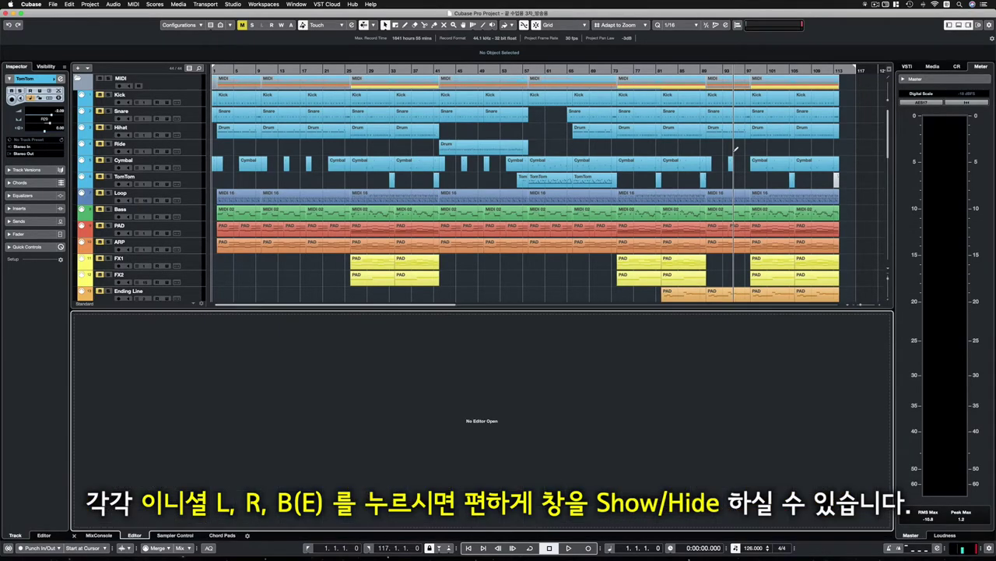
key(super+alt+e)
key(super+alt+e)
key(super+alt+e)
click(480, 284)
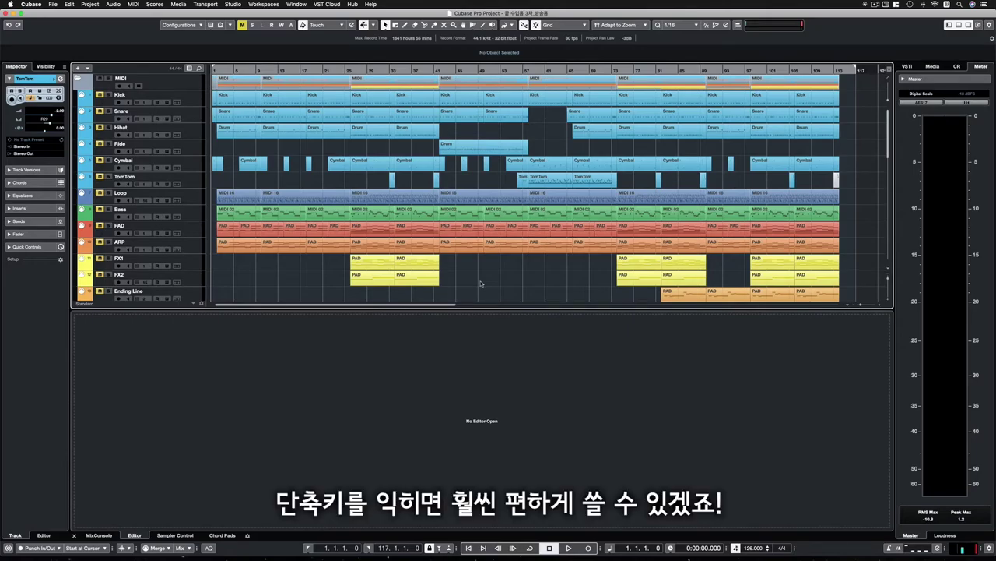
key(super+alt+e)
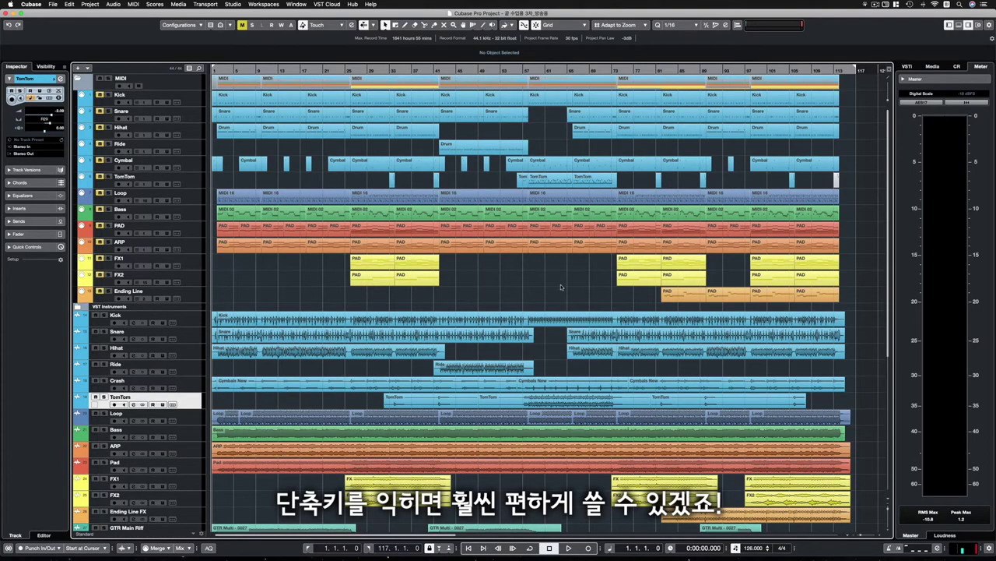